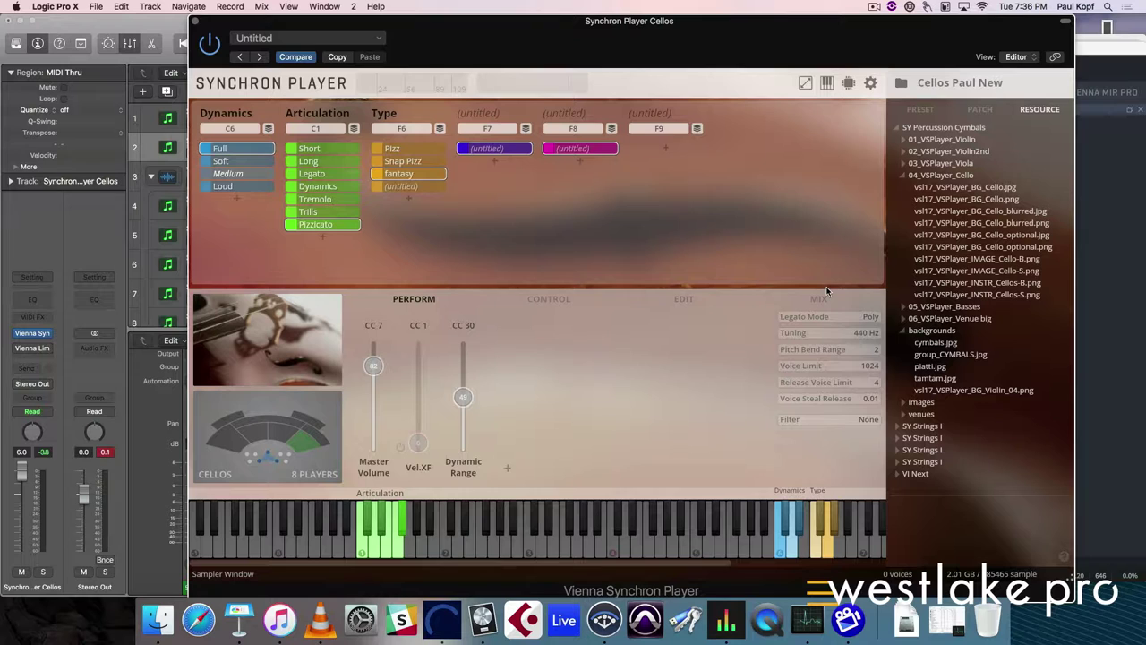
# Change the cellos' pizzicato type from fantasy to Snap Pizz.
pyautogui.rightClick(410, 178)
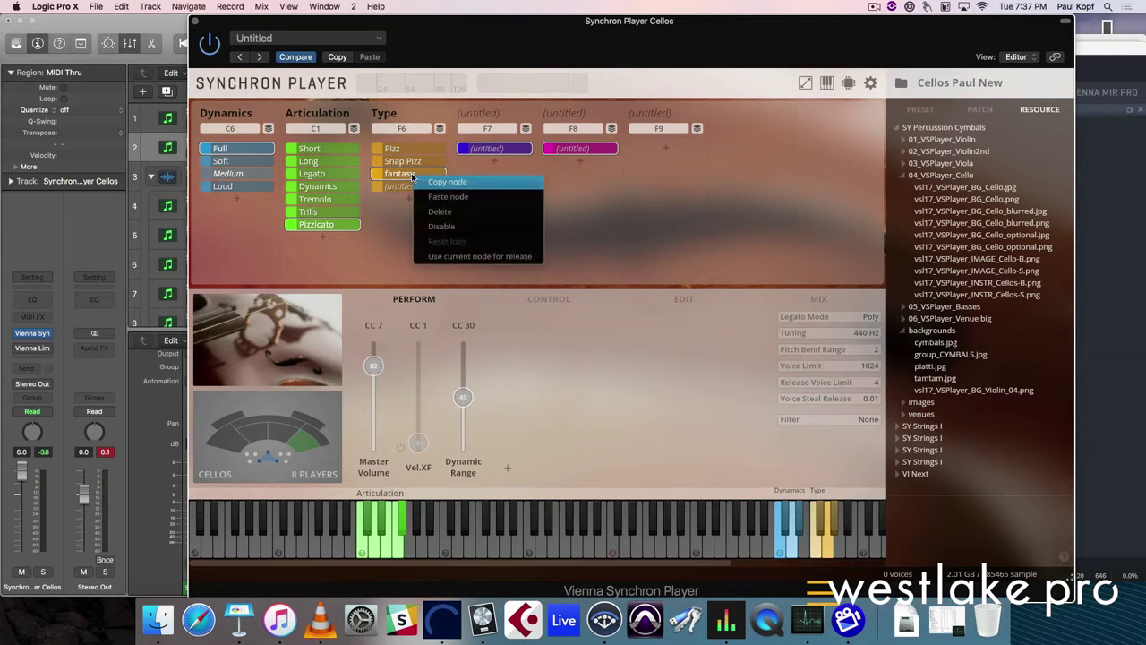
pyautogui.rightClick(403, 173)
pyautogui.click(403, 161)
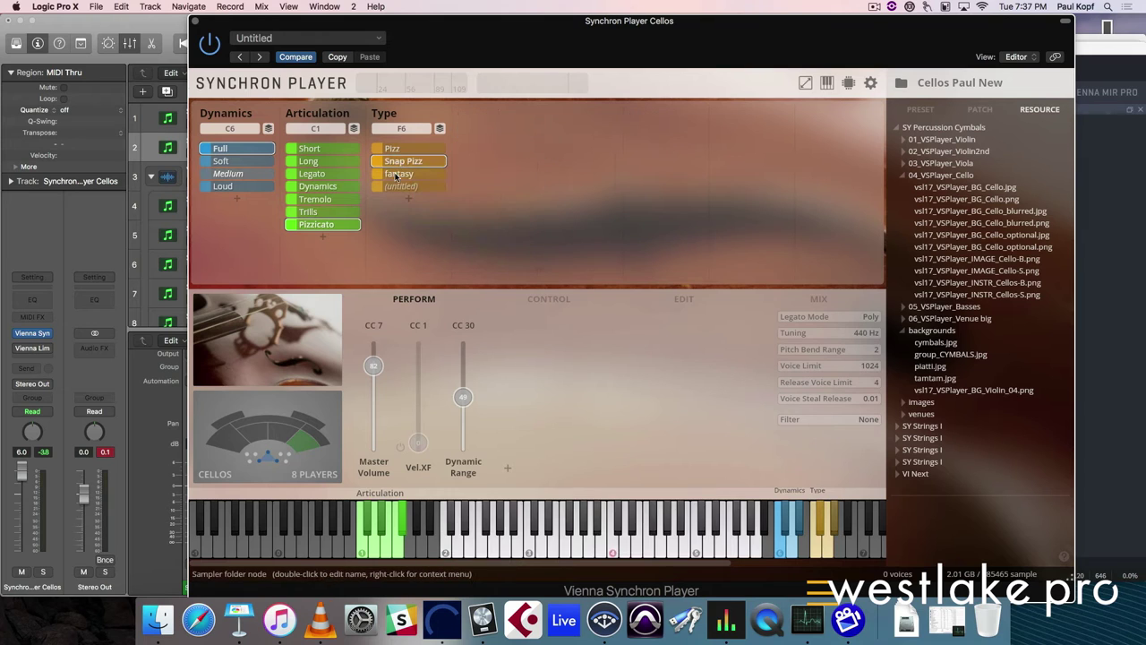
pyautogui.click(400, 173)
pyautogui.click(403, 161)
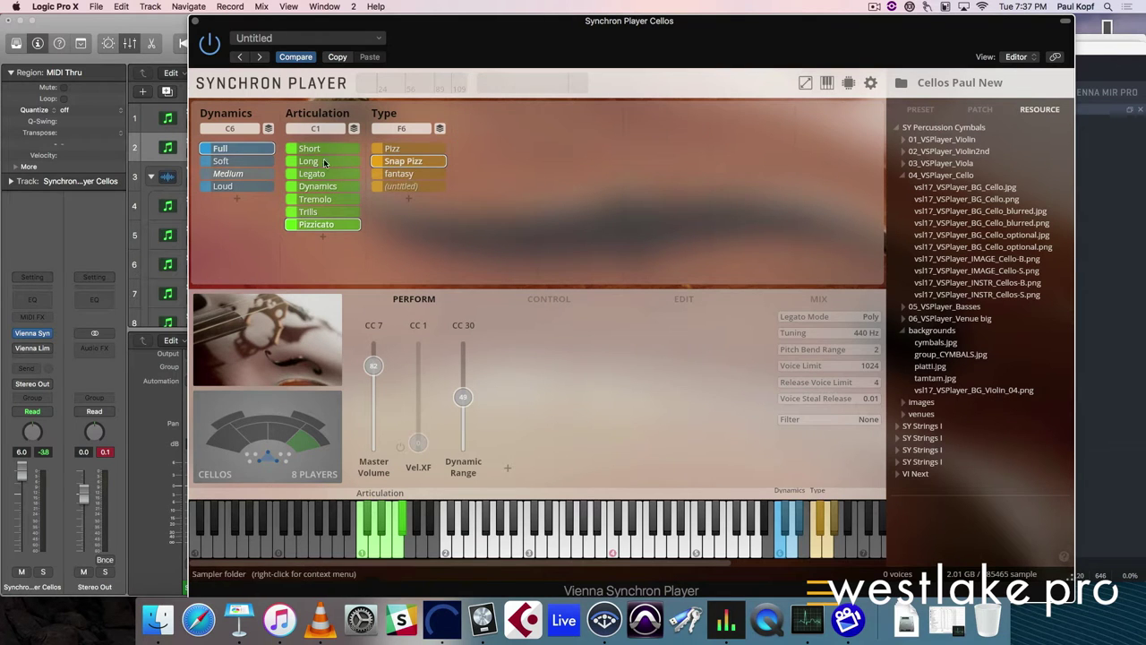
# Switch to the Long articulation with the Regular attack, then check the Vibrato node options.
pyautogui.click(325, 162)
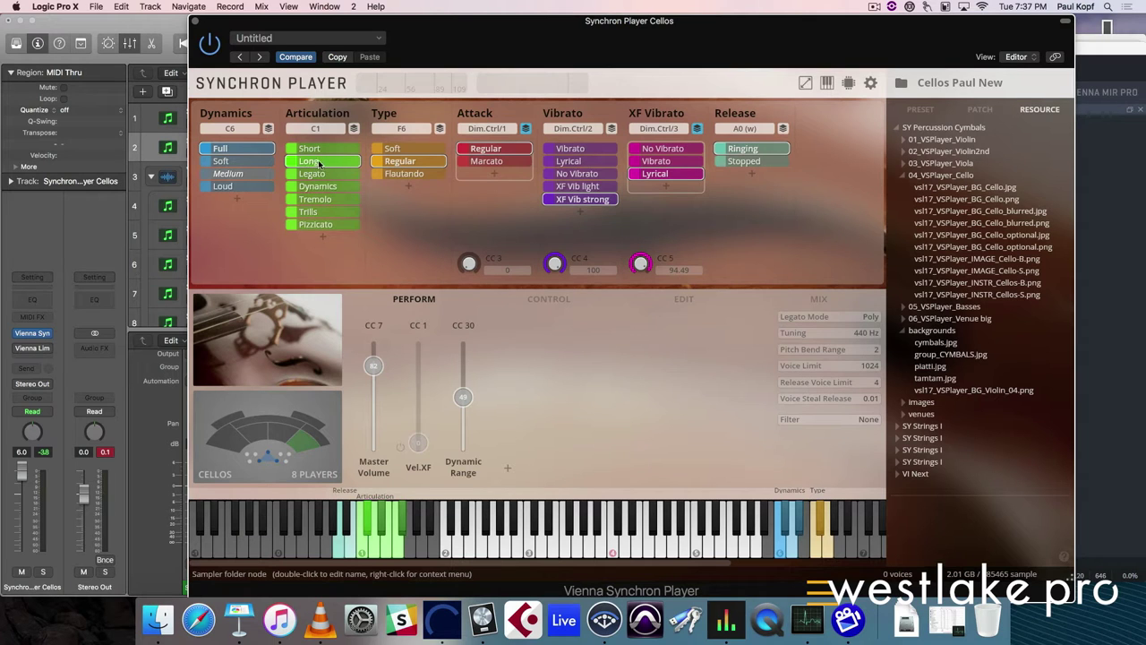
pyautogui.click(486, 161)
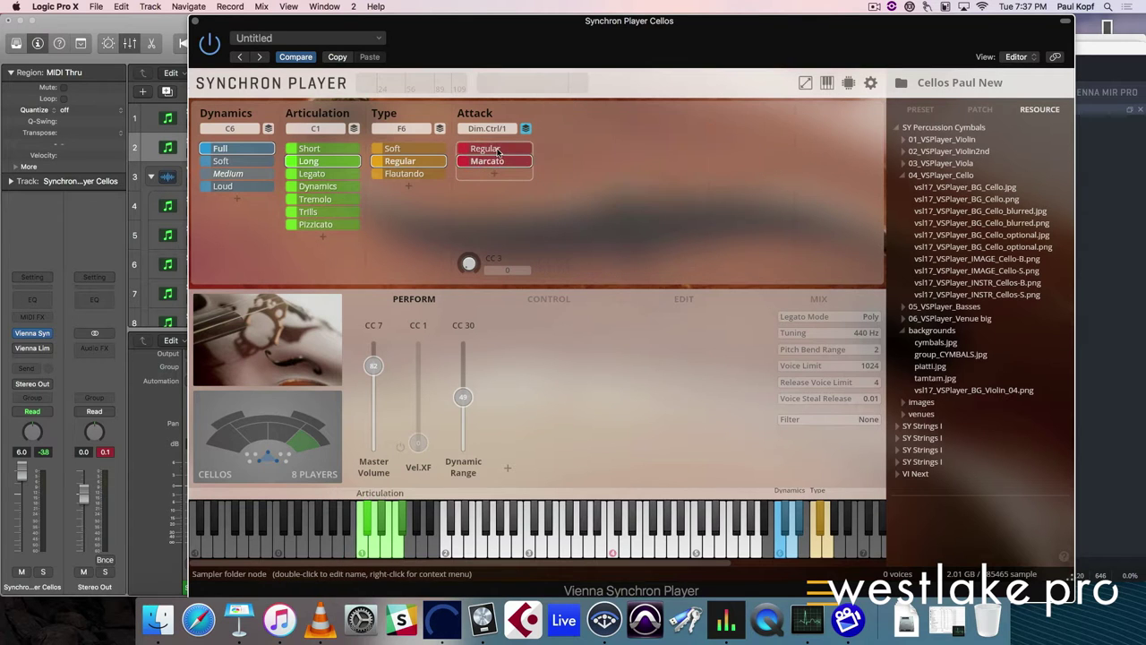
pyautogui.click(498, 151)
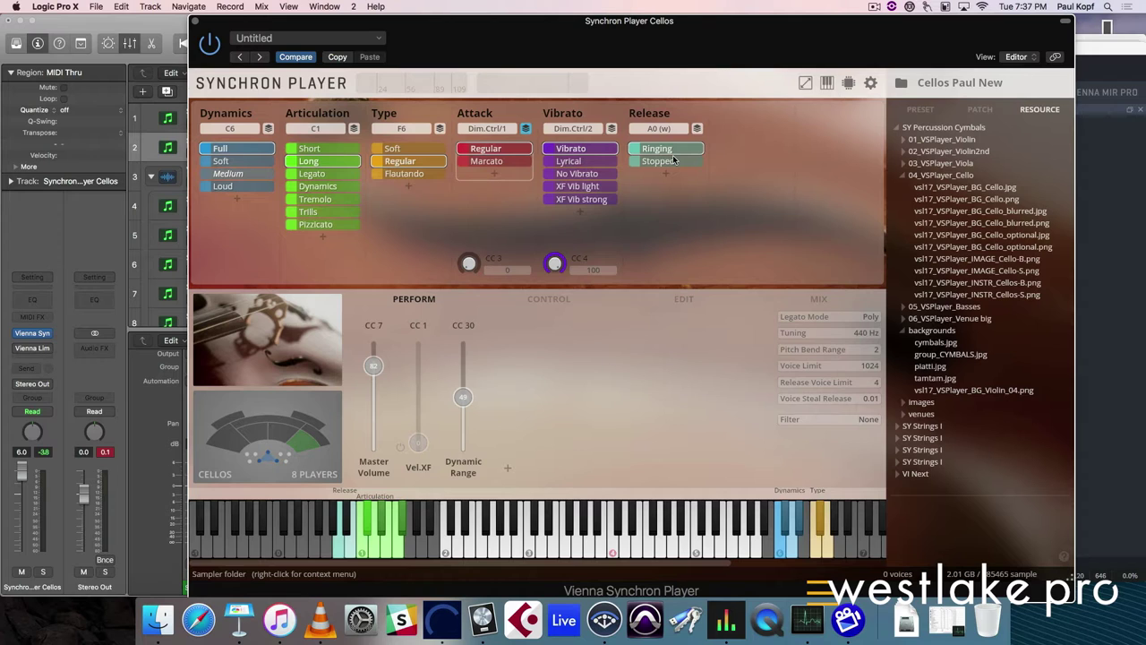
pyautogui.rightClick(598, 150)
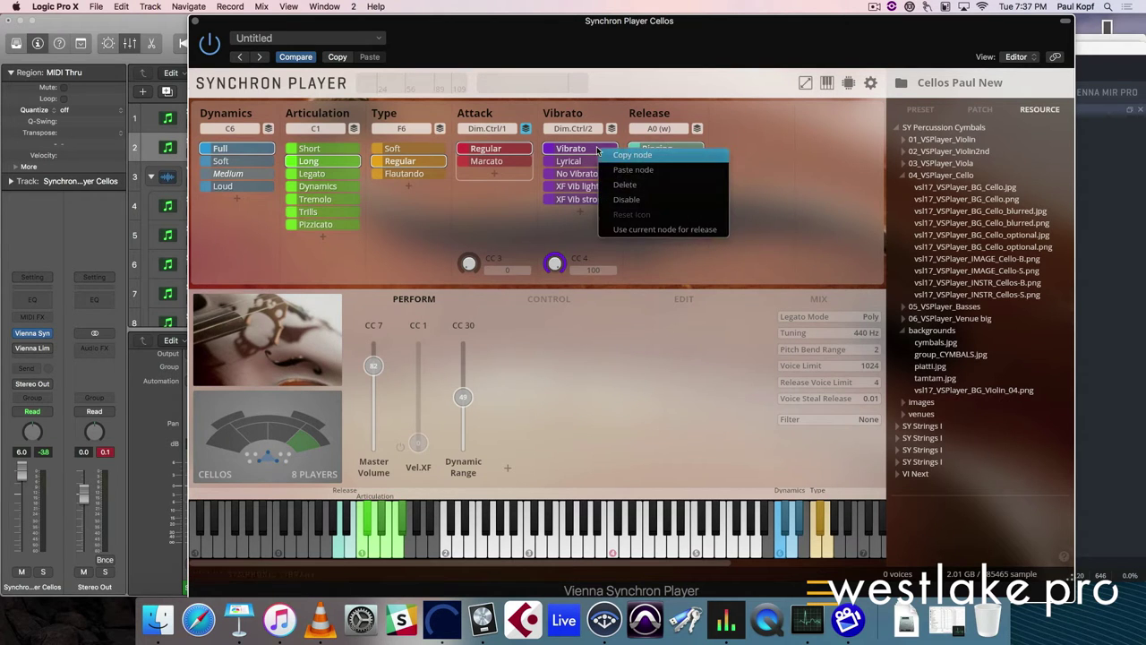
pyautogui.click(489, 202)
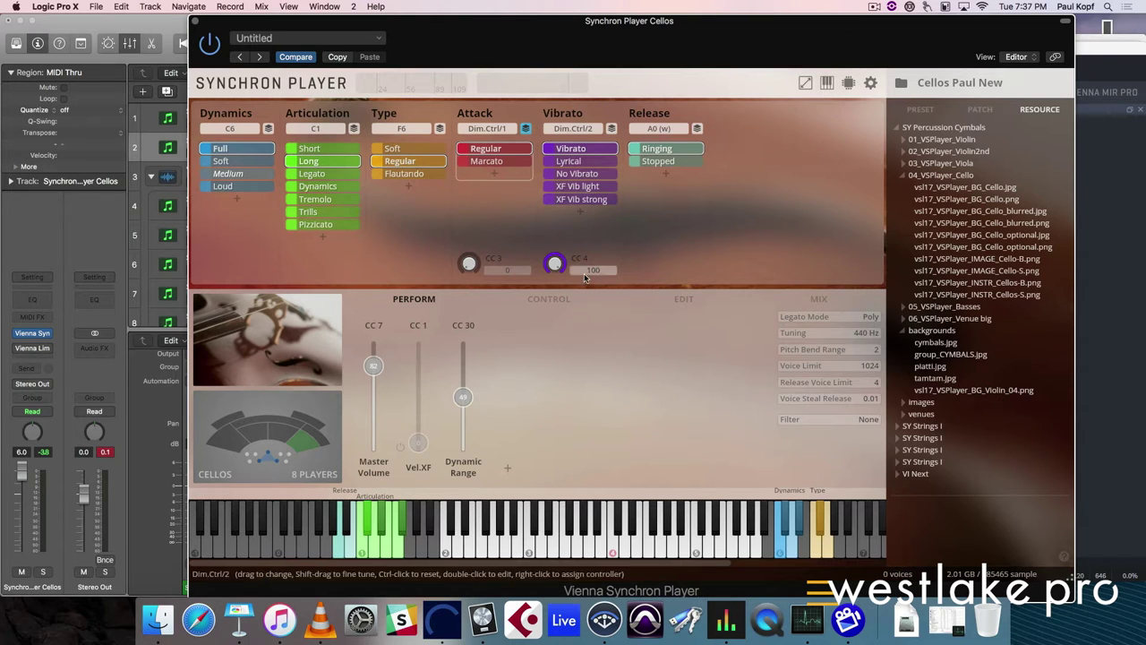
# Review the Edit, Perform, Control and Mix pages in turn, ending on the Edit page.
pyautogui.click(683, 298)
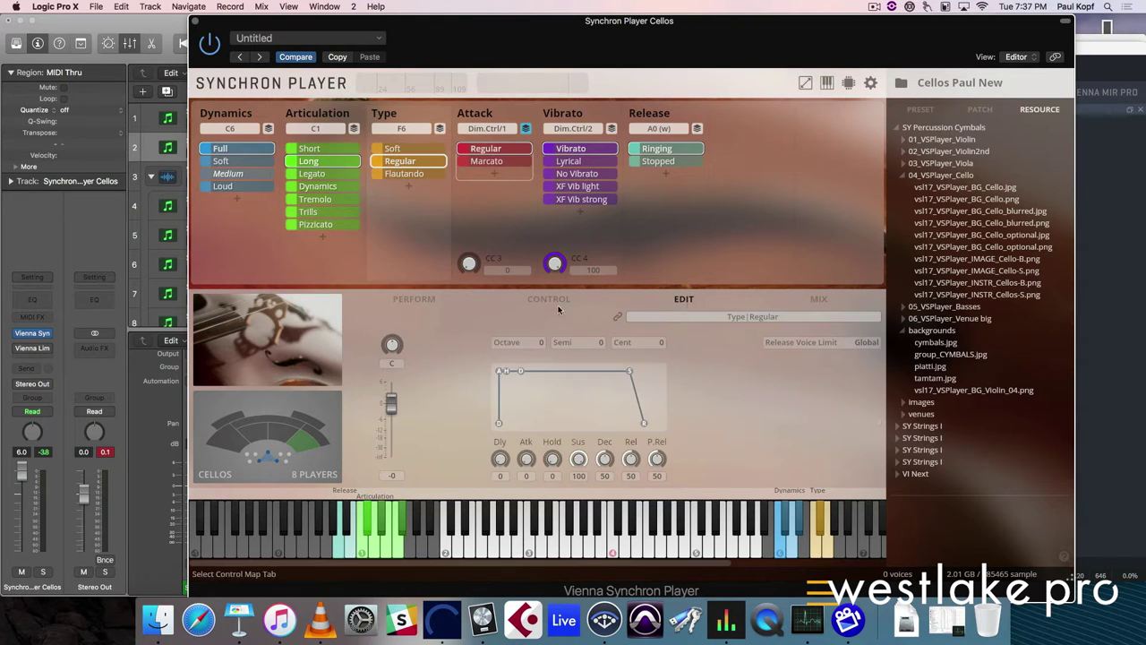
pyautogui.click(406, 300)
pyautogui.click(562, 302)
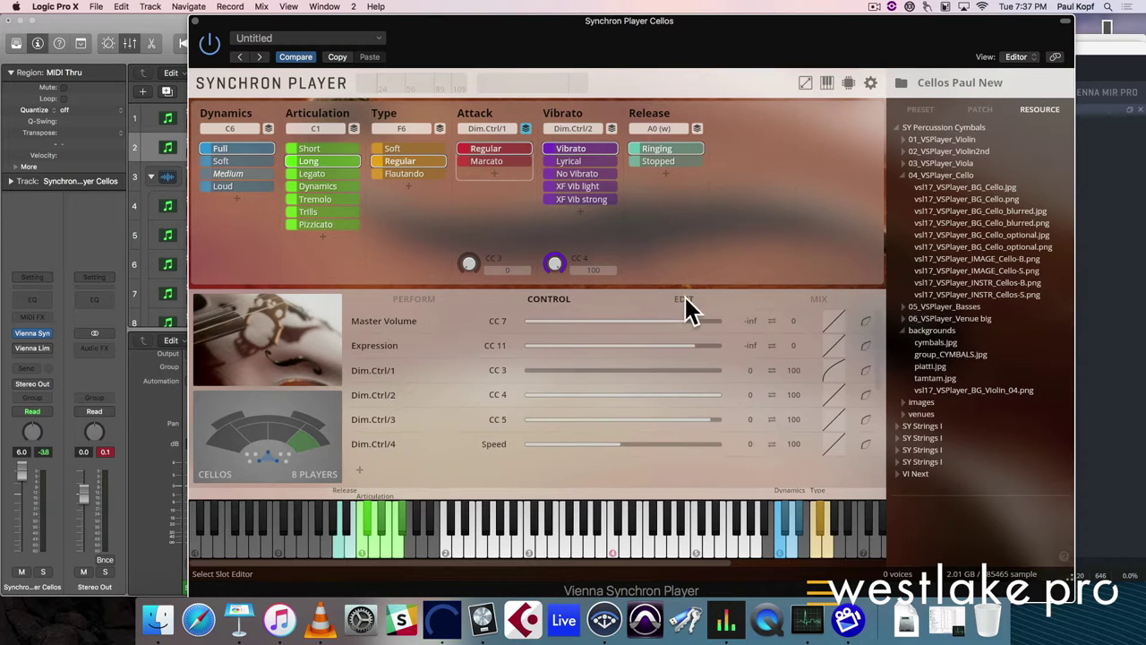
pyautogui.click(686, 301)
pyautogui.click(818, 299)
pyautogui.click(679, 300)
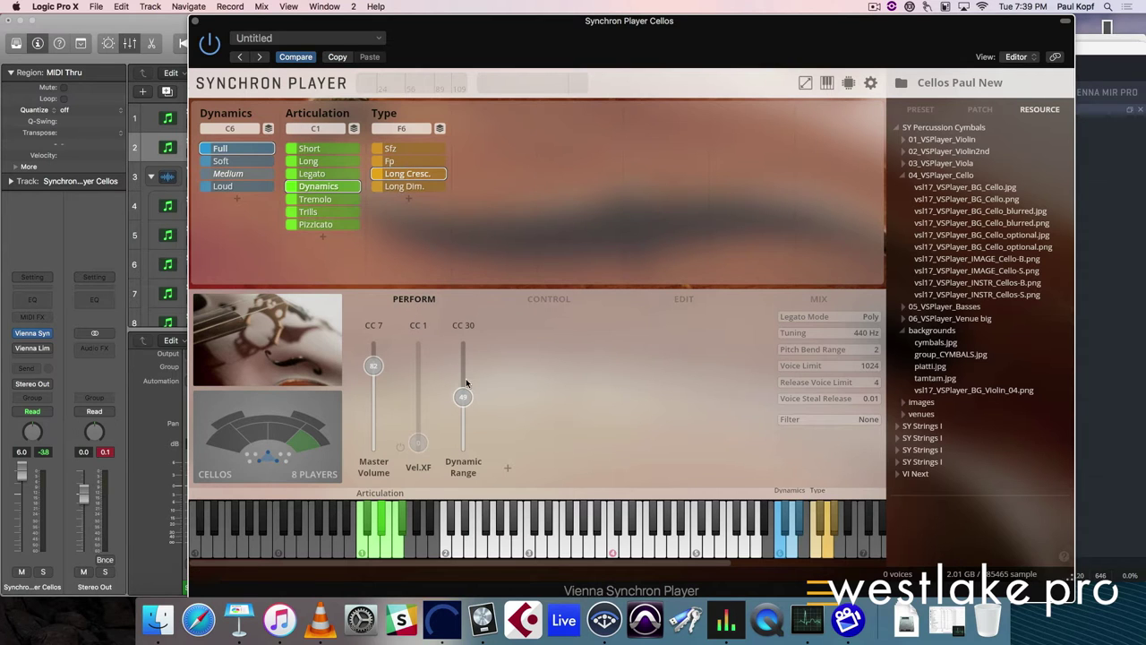
# Browse the addable controllers, then show the Control page's controller mapping list.
pyautogui.click(508, 468)
pyautogui.click(537, 291)
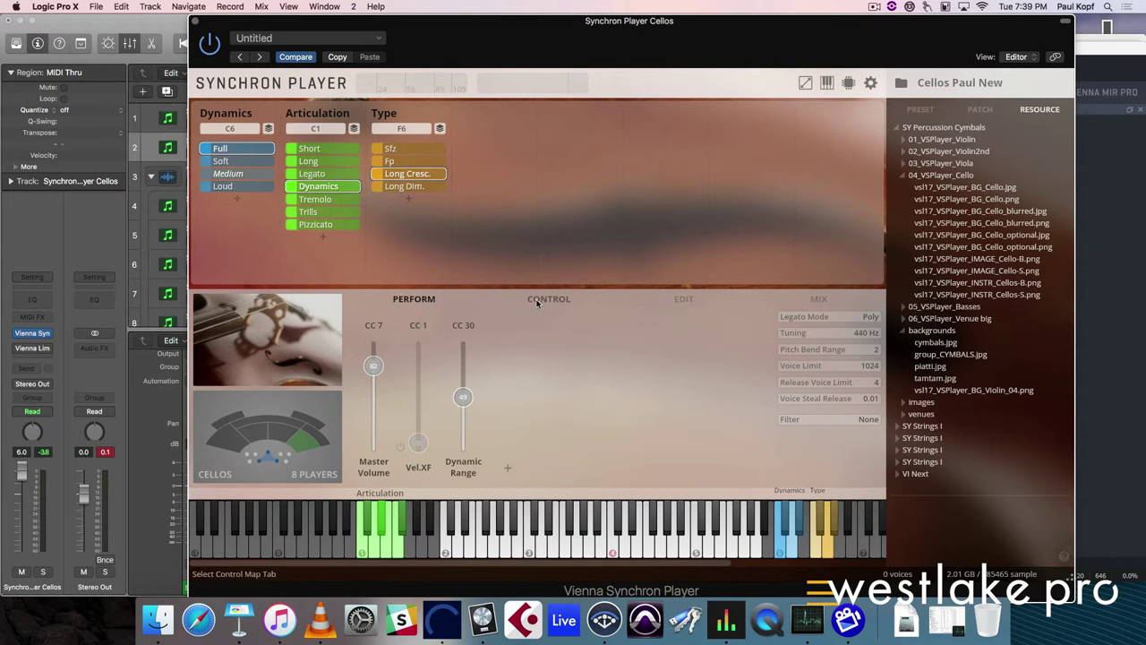
pyautogui.click(548, 299)
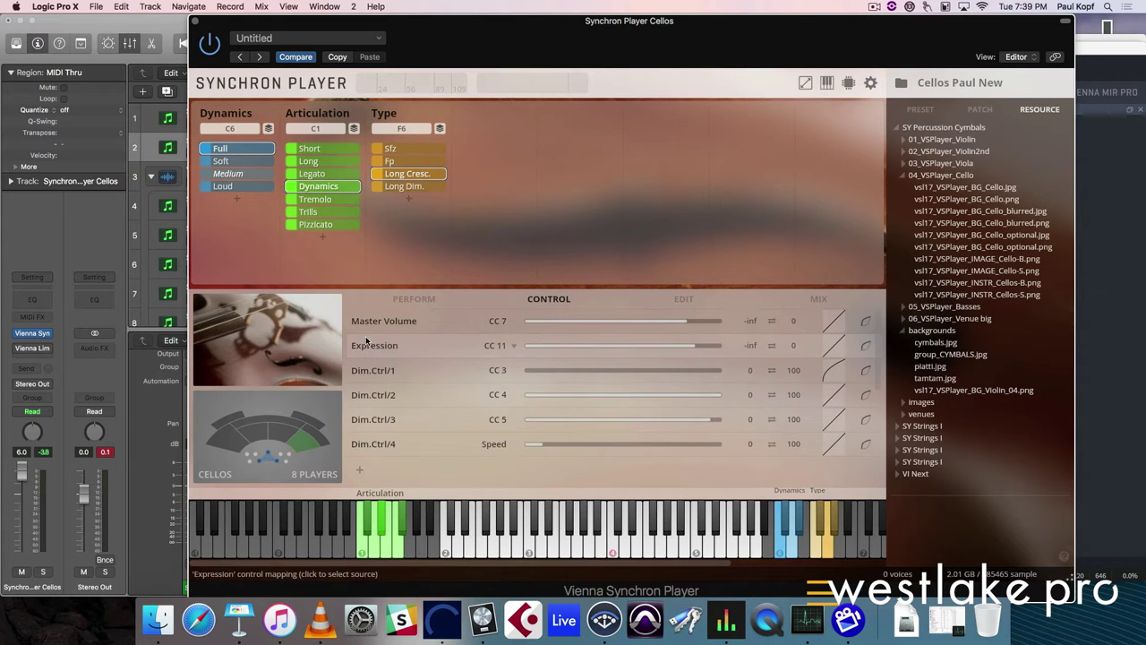
pyautogui.scroll(-1, 386, 447)
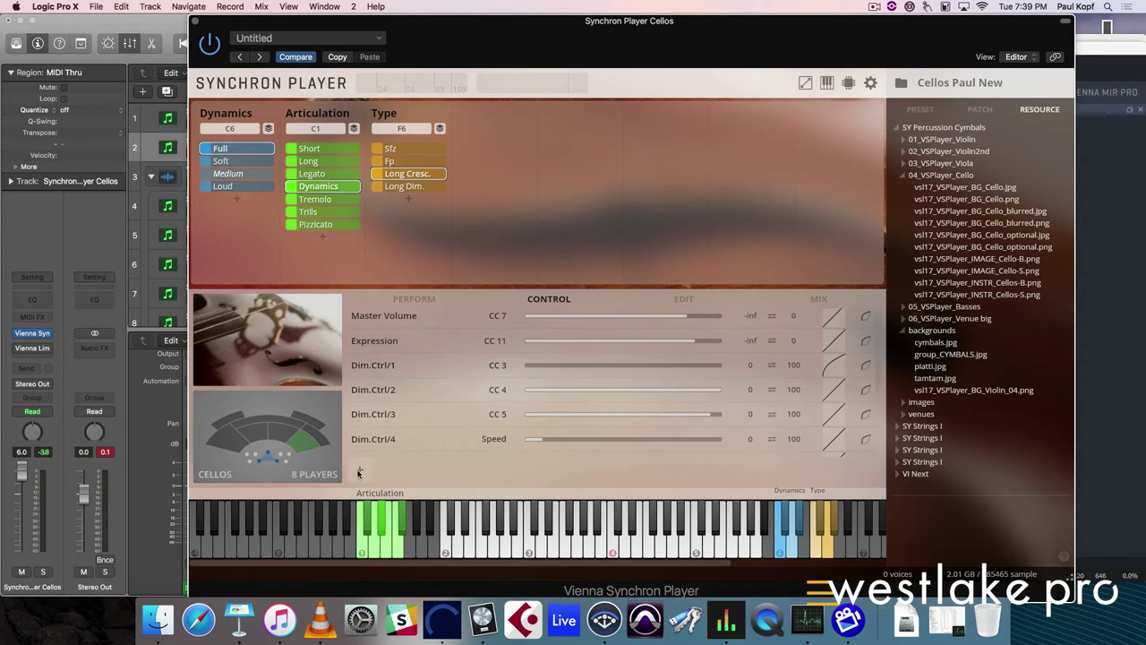
# Map Dynamic Range to controller CC 42, then bring up the slot's Edit page.
pyautogui.click(386, 449)
pyautogui.moveTo(413, 457)
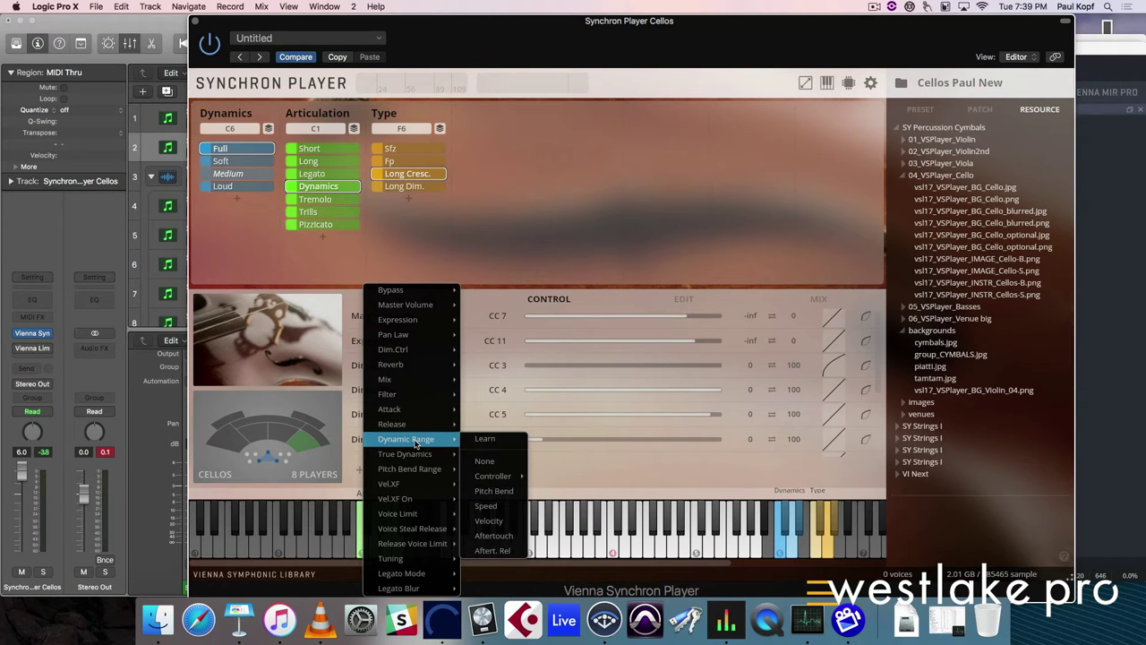
pyautogui.moveTo(490, 476)
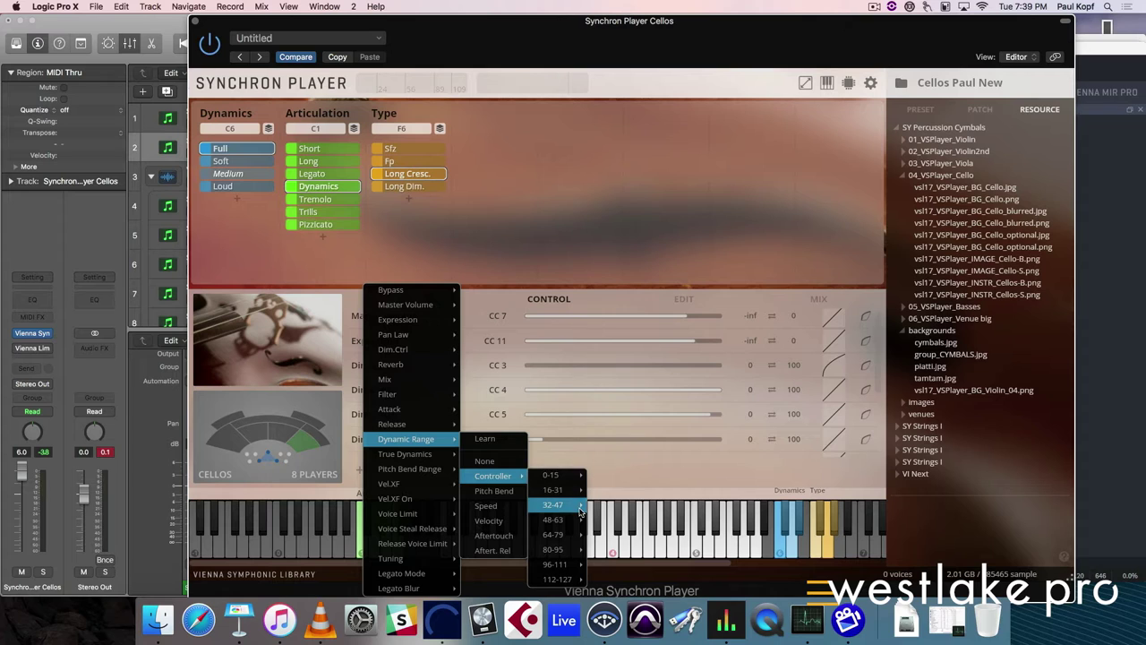
pyautogui.moveTo(555, 505)
pyautogui.click(611, 510)
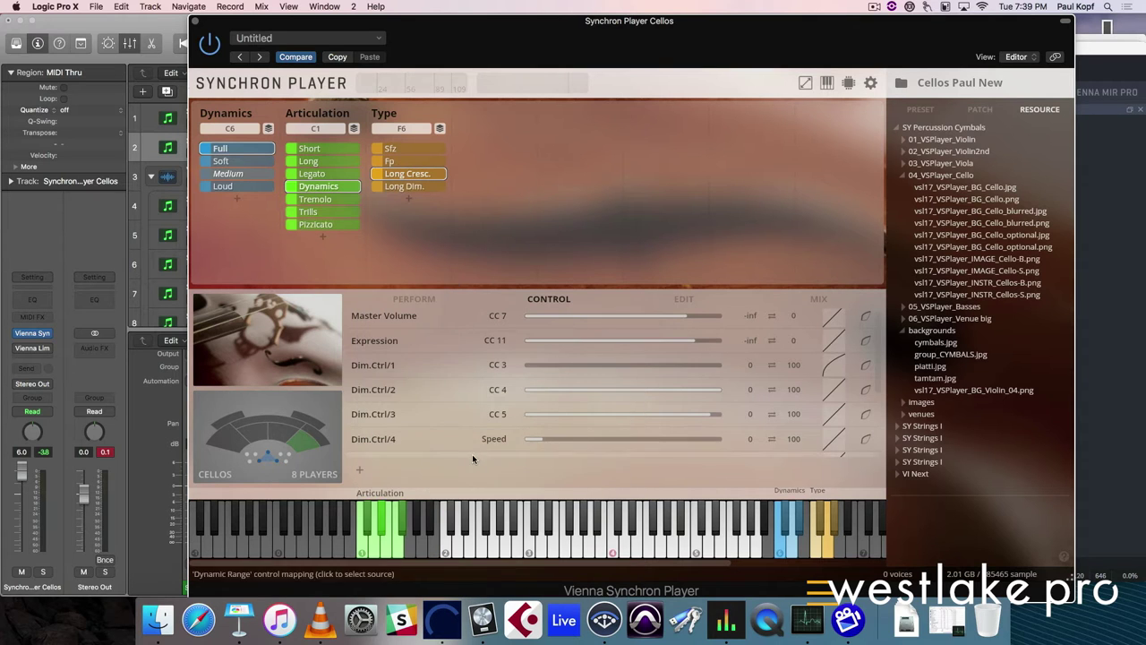
pyautogui.scroll(-1, 420, 426)
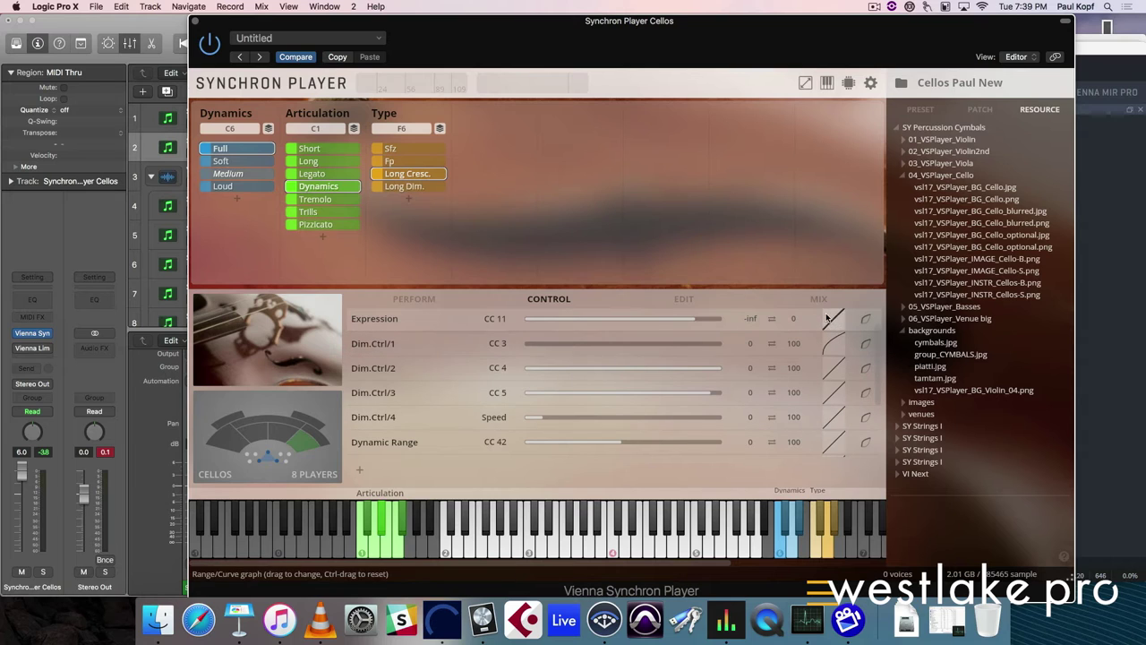
pyautogui.click(678, 299)
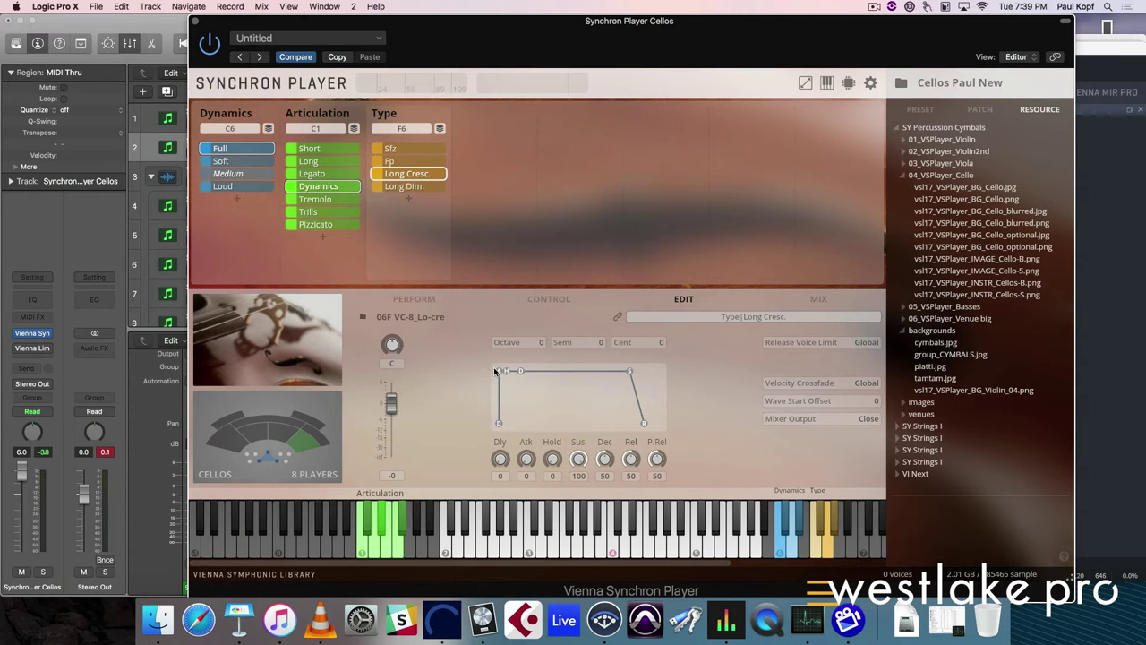
# Show the cello patch's Mix page with its microphone strips and reverb.
pyautogui.click(819, 299)
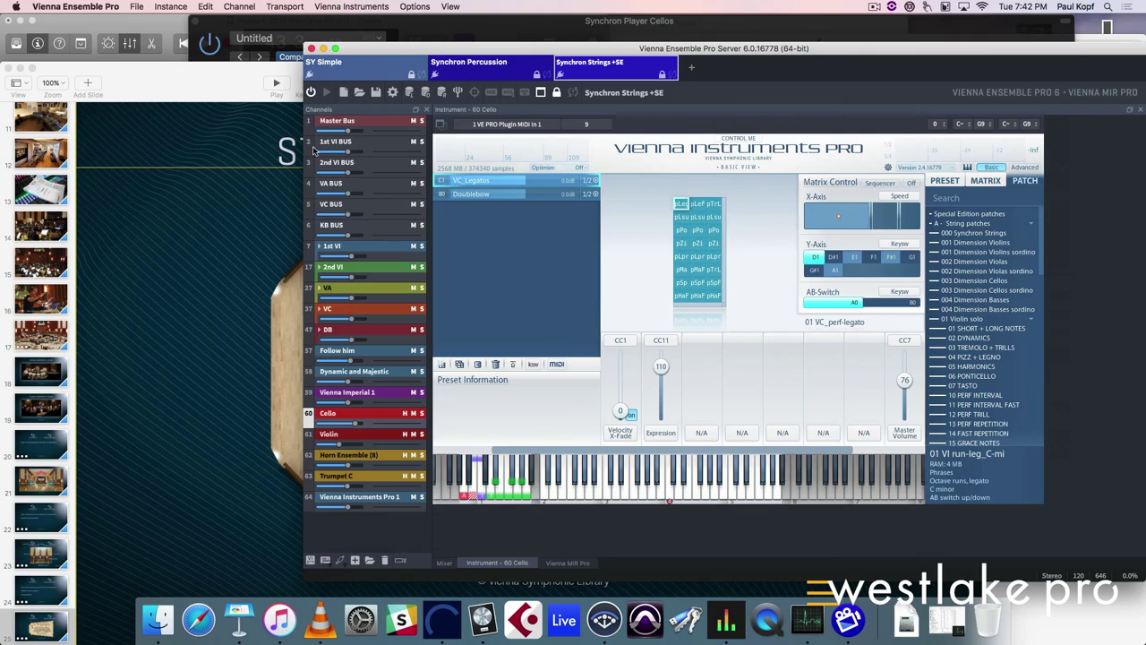
# Expand the 1st VI channel into its mic sub-channels in wide mixer strips, then return to the Cellos player.
pyautogui.click(354, 150)
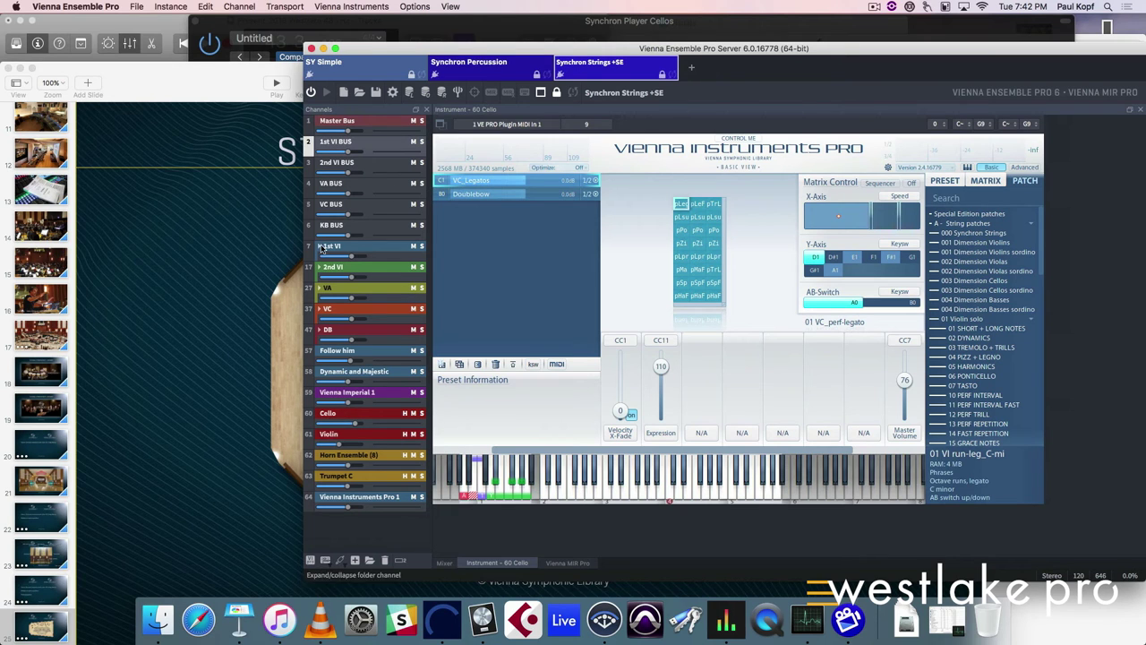
pyautogui.click(340, 251)
pyautogui.click(445, 562)
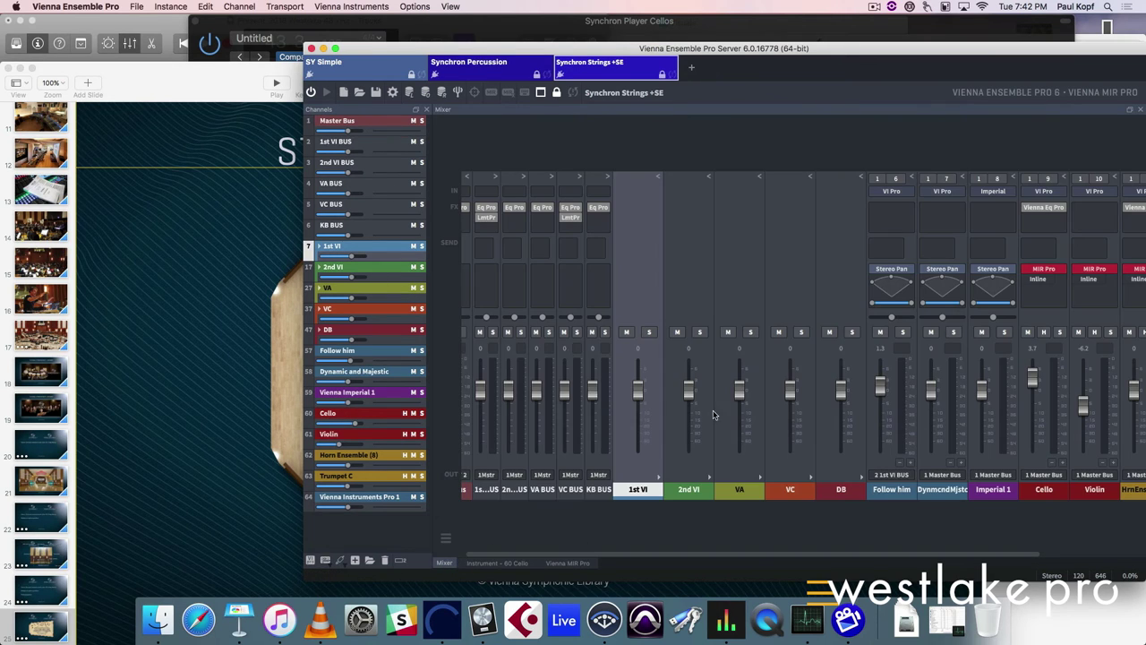
pyautogui.click(659, 478)
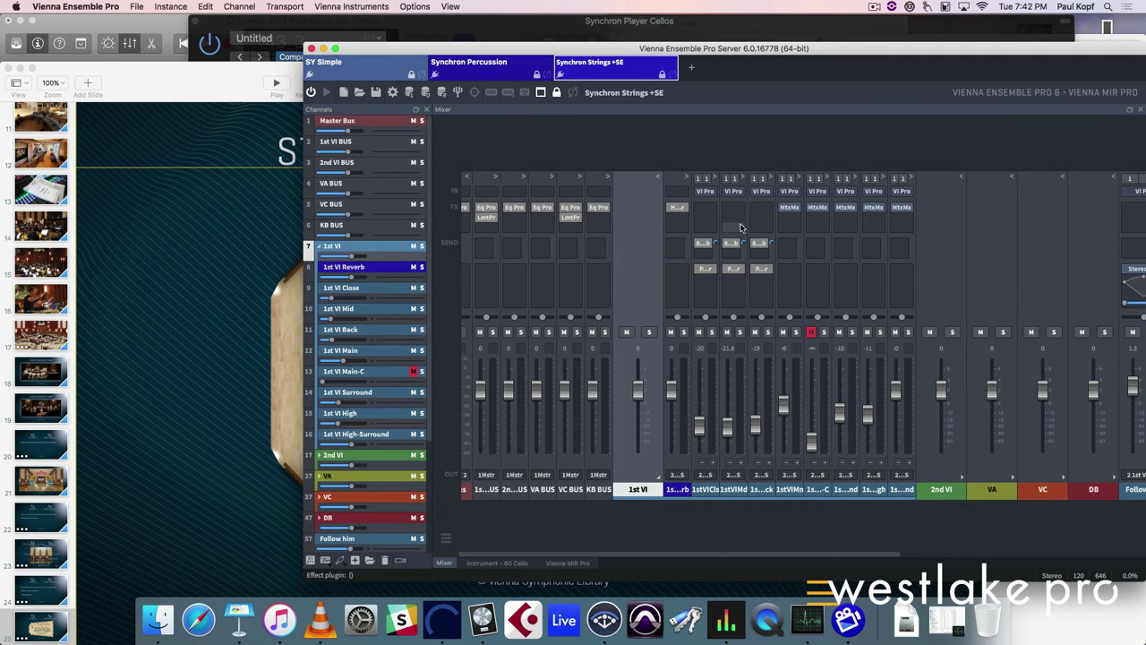
pyautogui.click(714, 179)
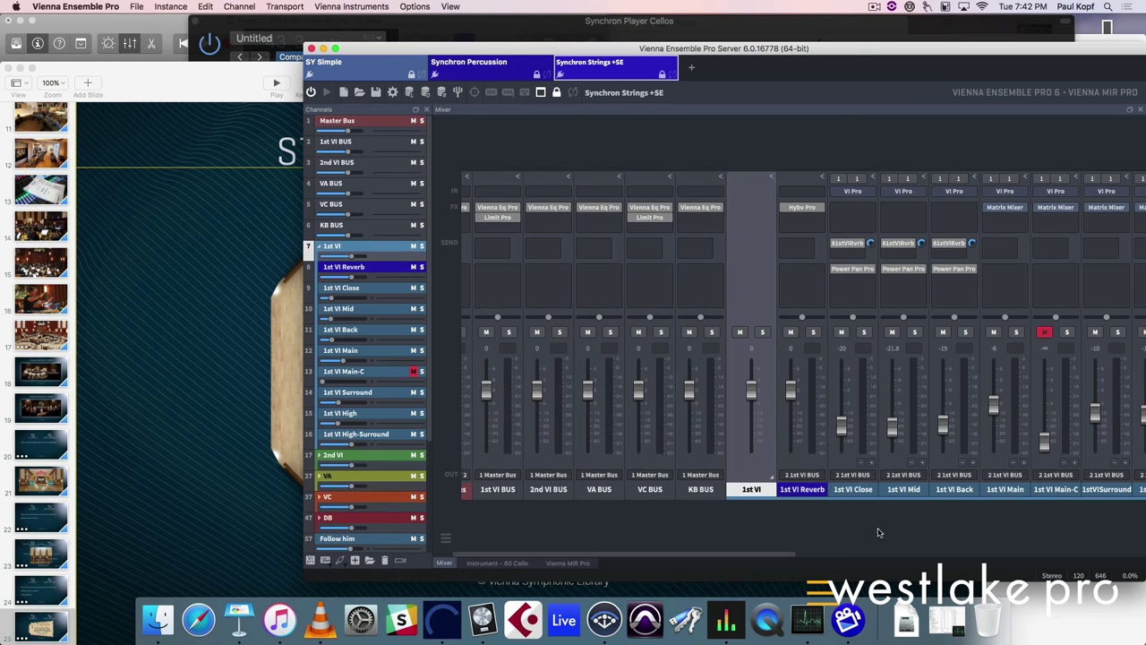
pyautogui.hscroll(3, 899, 517)
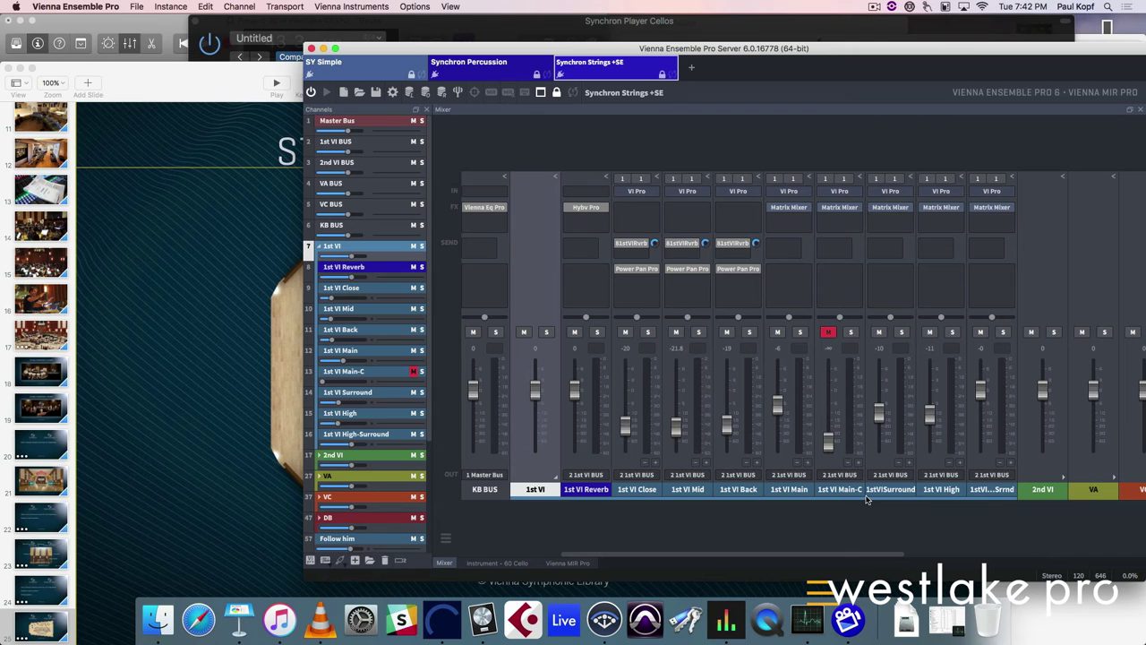
pyautogui.hscroll(-6, 866, 500)
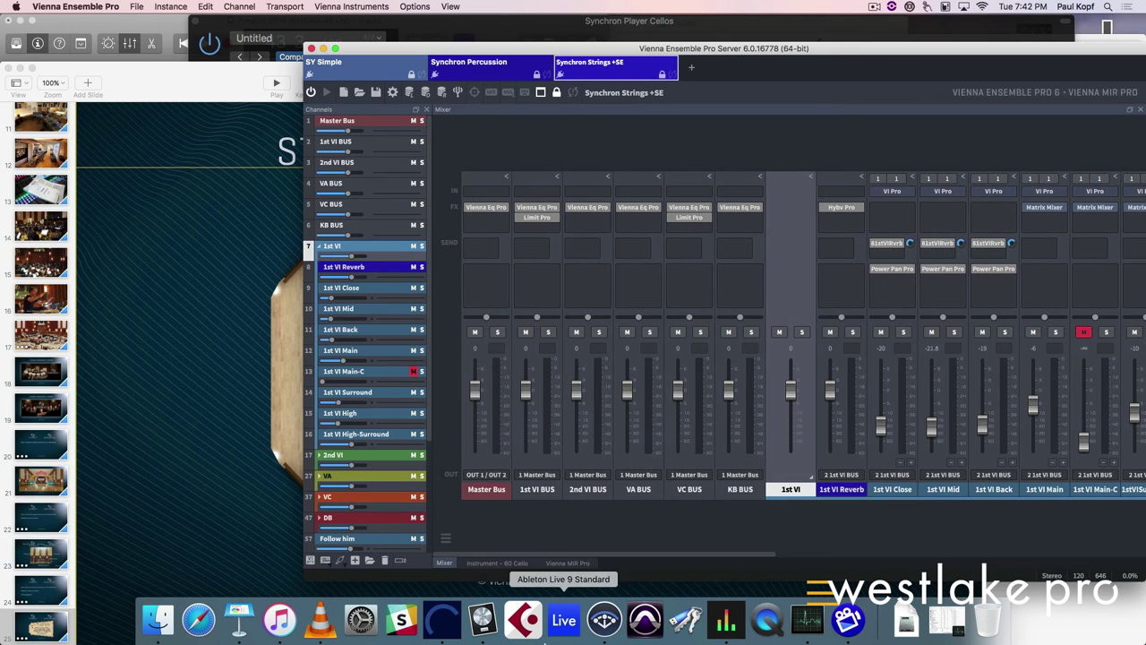
pyautogui.click(515, 19)
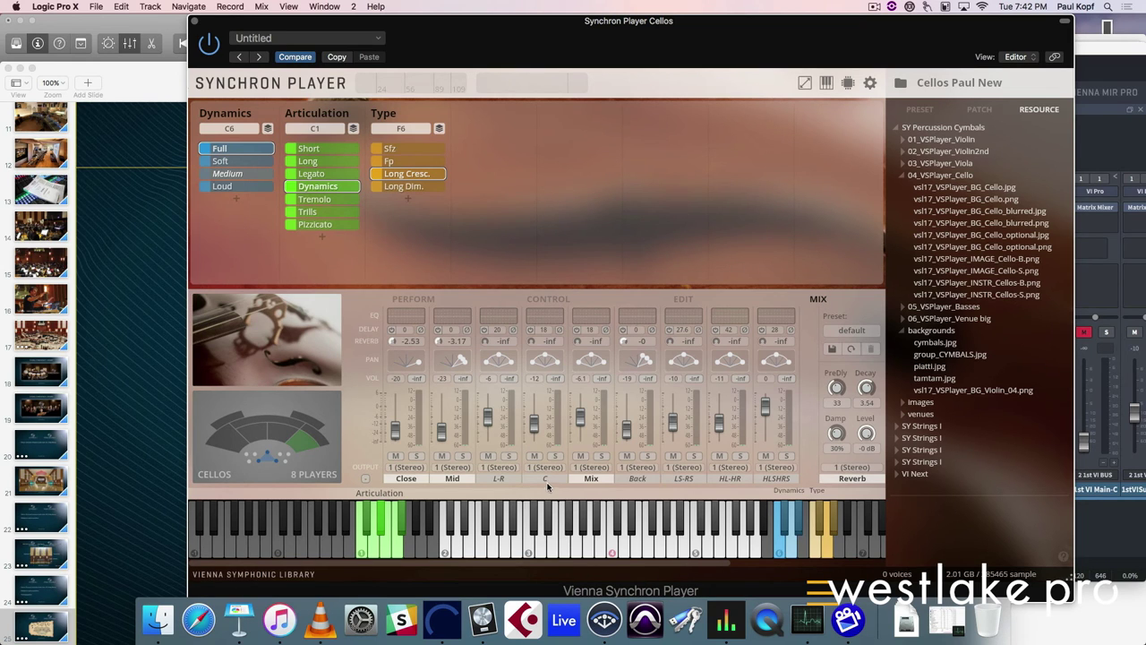
# Open the Equalizer for the Close microphone channel on the Mix page.
pyautogui.doubleClick(402, 317)
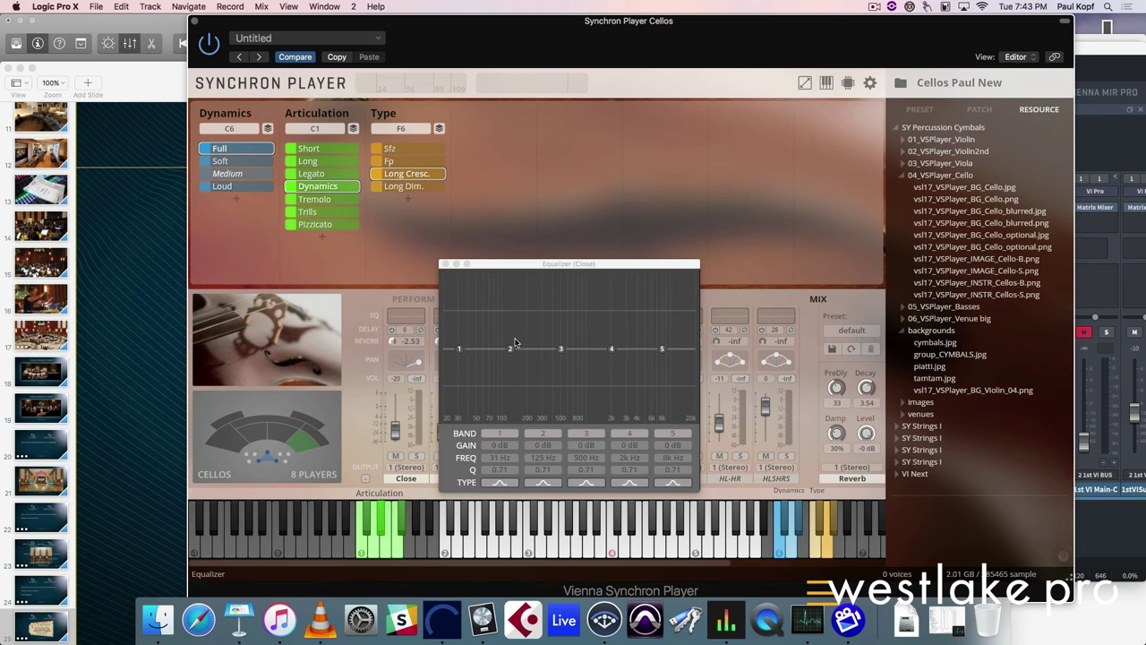
# Cut EQ band 2 by −6.13 dB near 113 Hz and boost band 4 +3.28 dB near 2 kHz.
pyautogui.click(508, 311)
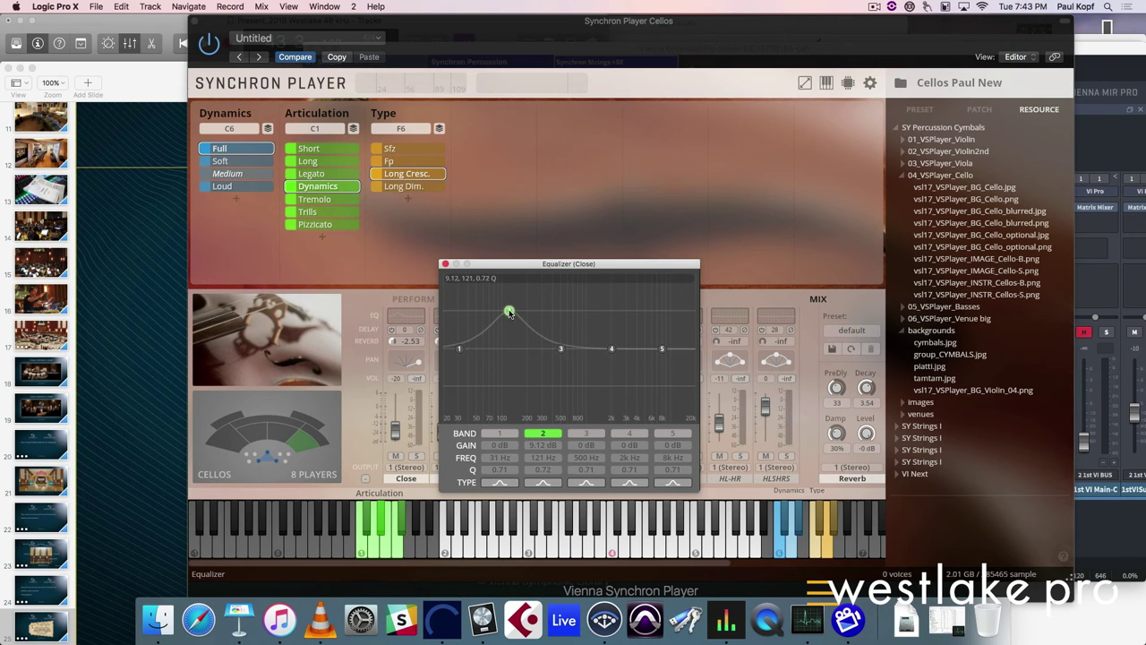
pyautogui.scroll(5, 508, 312)
pyautogui.moveTo(509, 310); pyautogui.dragTo(506, 374)
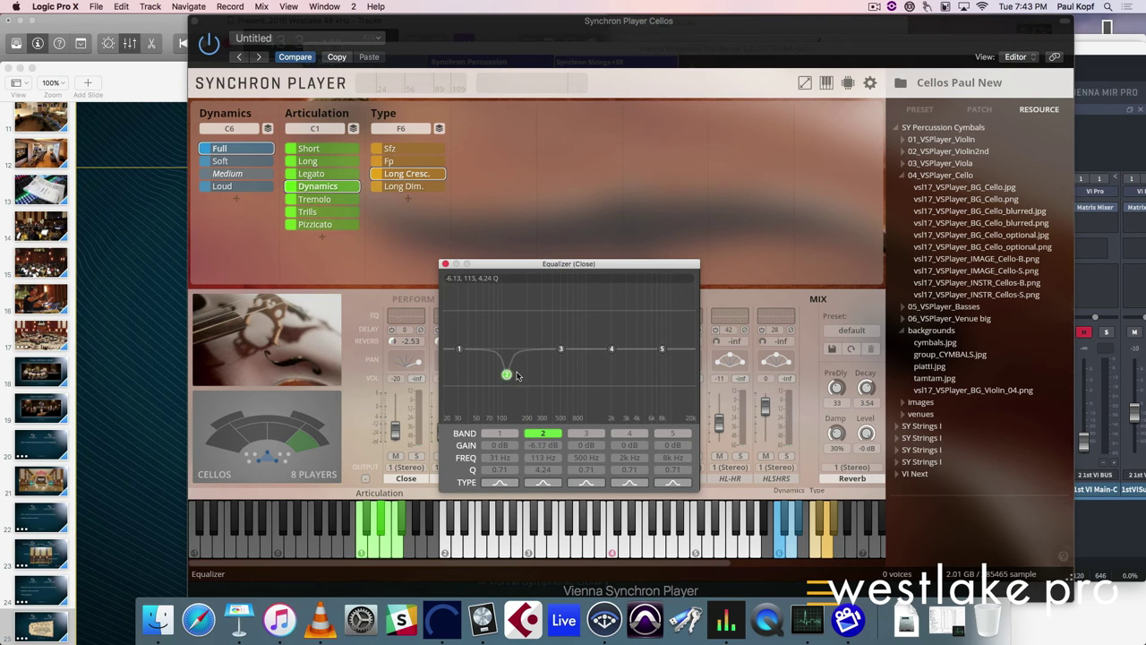
pyautogui.click(612, 349)
pyautogui.moveTo(614, 350); pyautogui.dragTo(614, 326)
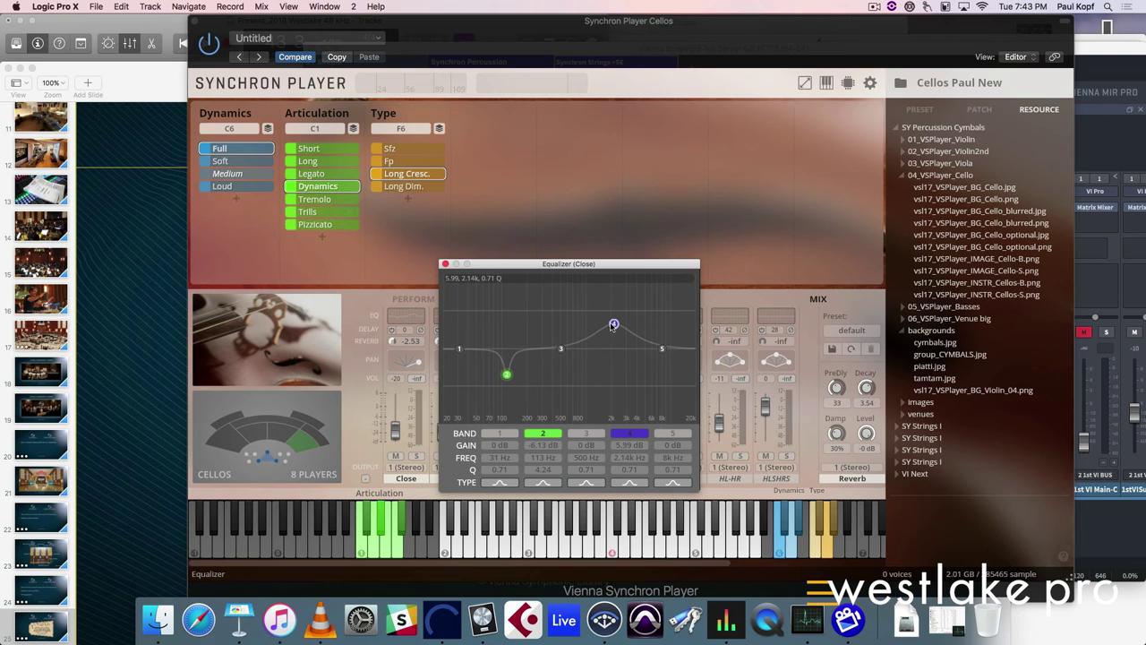
pyautogui.scroll(-3, 613, 328)
pyautogui.scroll(-5, 613, 326)
pyautogui.moveTo(613, 326); pyautogui.dragTo(614, 337)
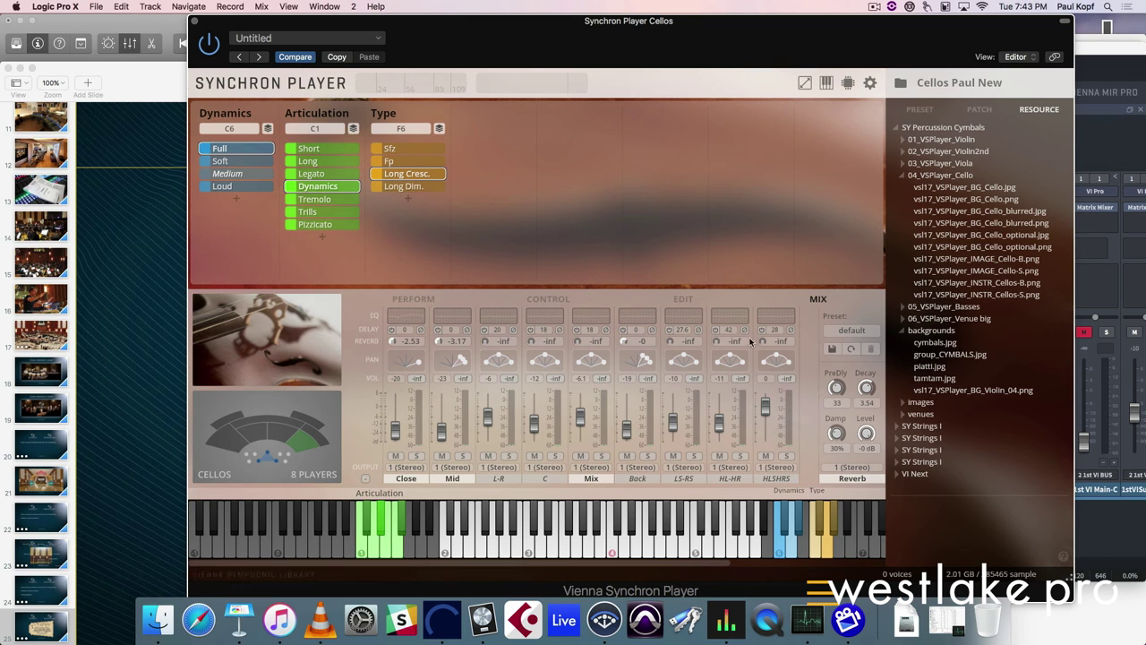
# Raise the HLSHRS channel's delay from 28 toward 30.4.
pyautogui.moveTo(776, 329); pyautogui.dragTo(775, 324)
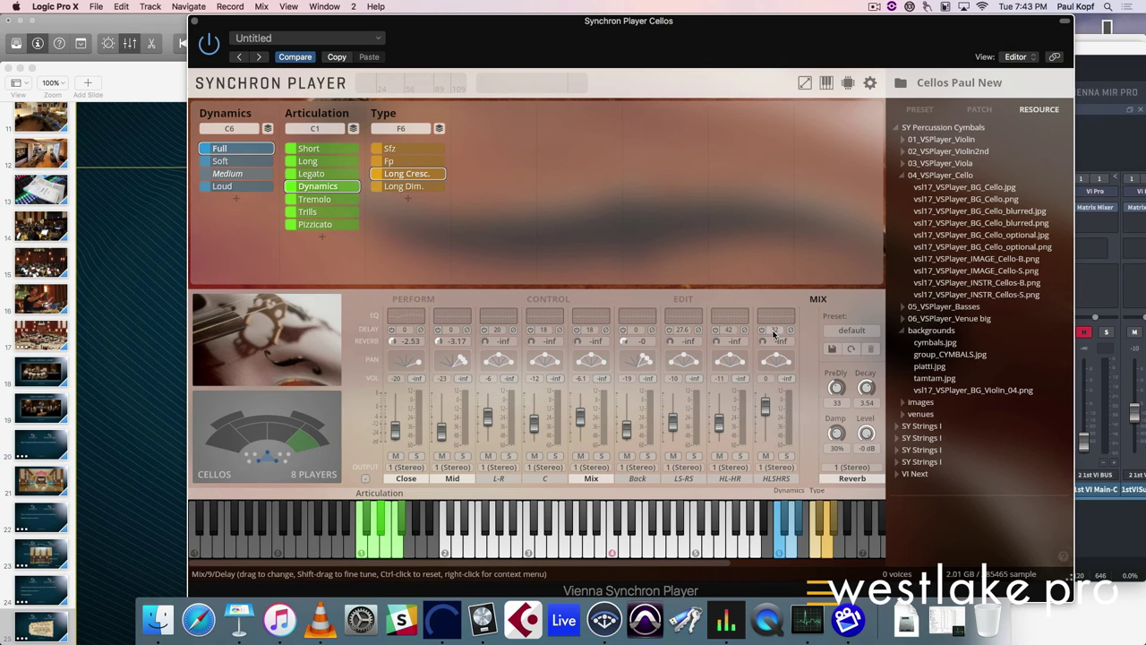
pyautogui.moveTo(776, 323); pyautogui.dragTo(776, 320)
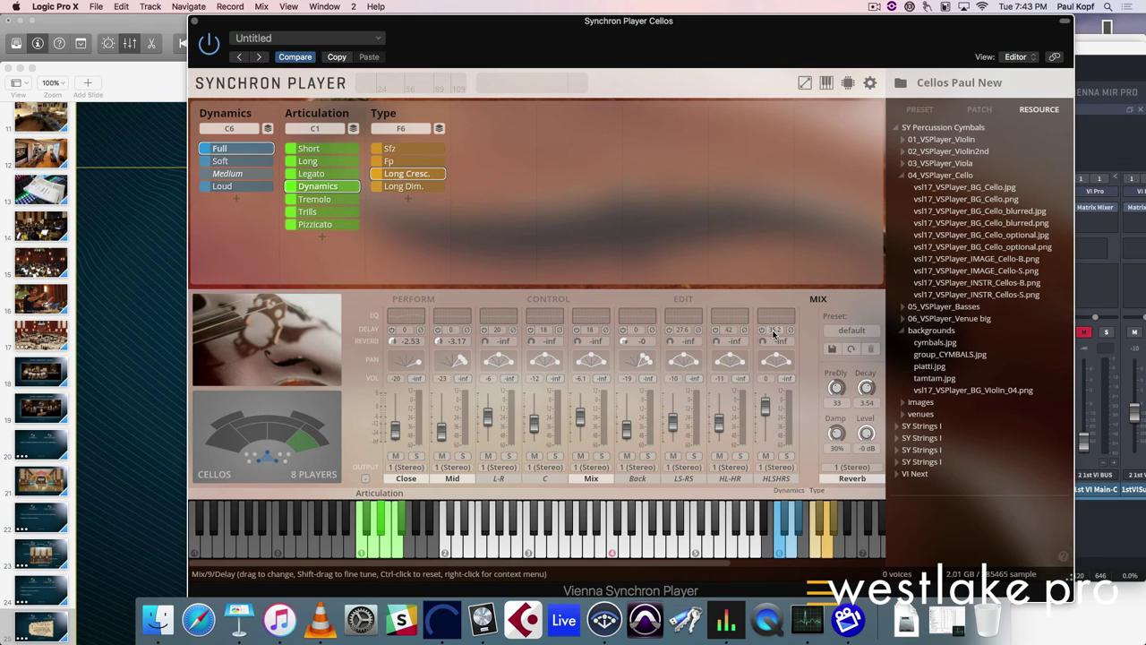